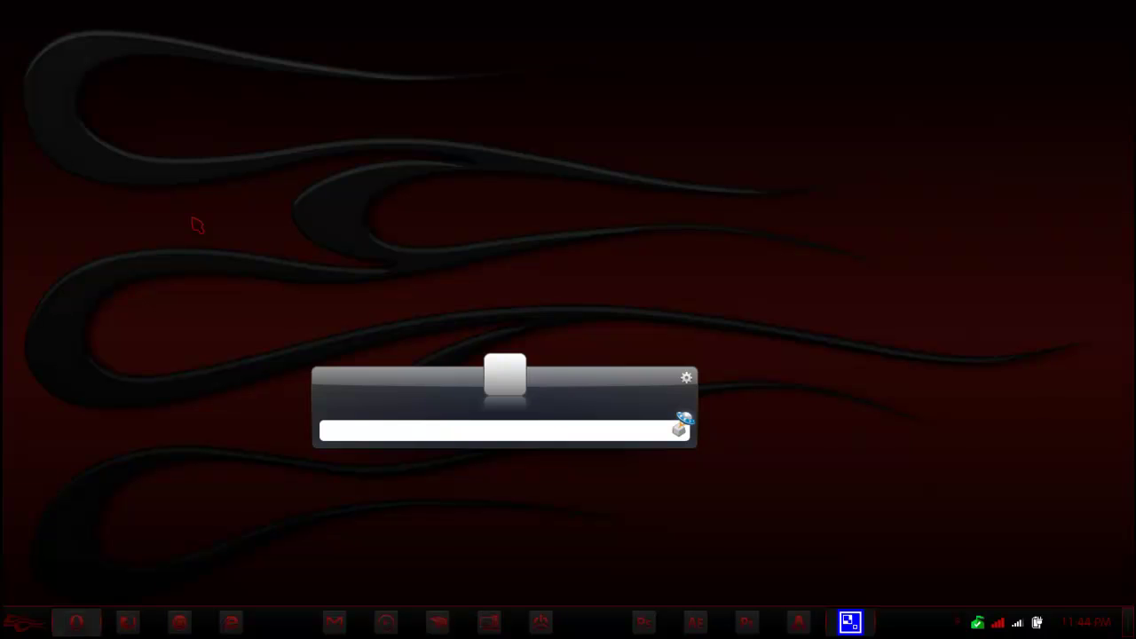
- Move the Launchy window higher on the desktop
{"action": "left_click_drag", "start_coordinate": [583, 385], "coordinate": [616, 263]}
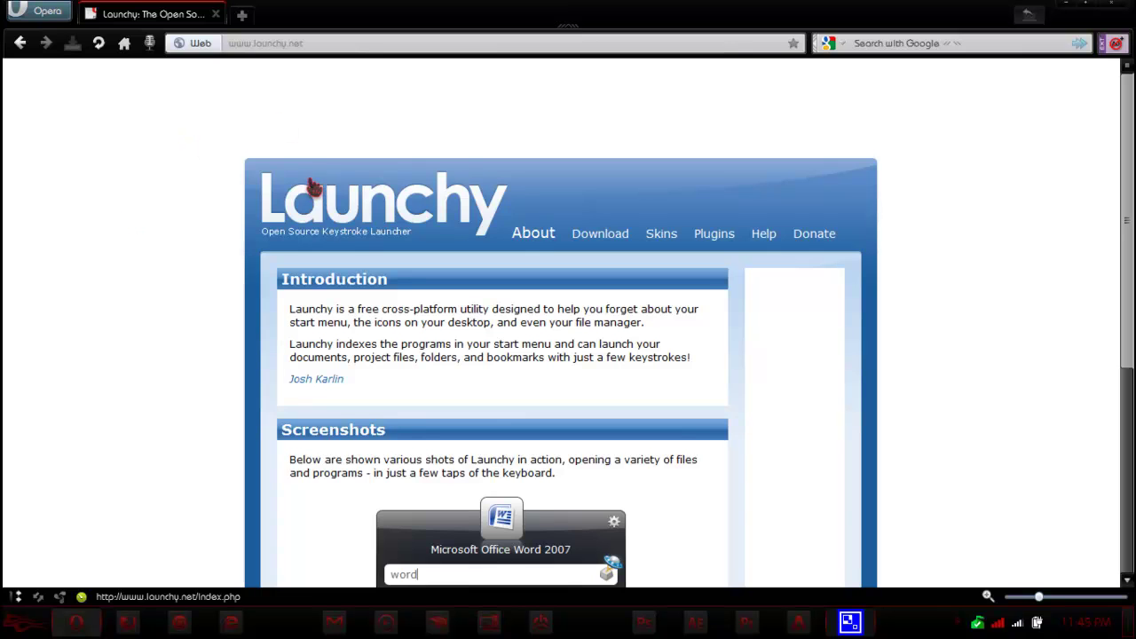
- Read the introduction and look over the sample screenshots on the Launchy homepage
{"action": "scroll", "coordinate": [302, 218], "scroll_direction": "down", "scroll_amount": 3}
{"action": "scroll", "coordinate": [308, 230], "scroll_direction": "up", "scroll_amount": 1}
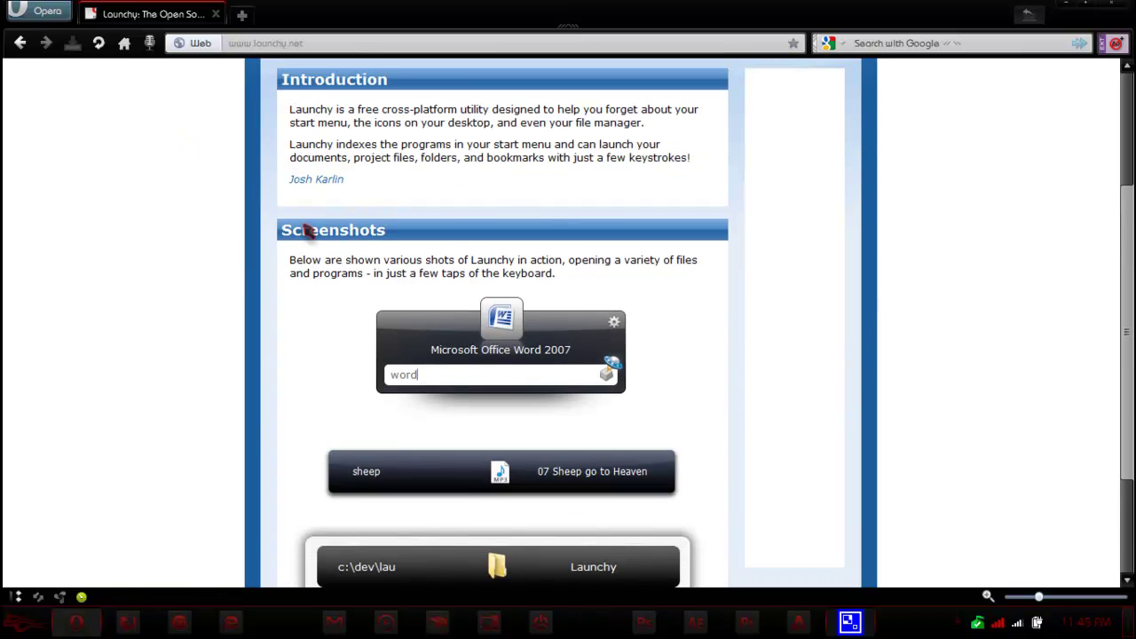
{"action": "scroll", "coordinate": [308, 231], "scroll_direction": "up", "scroll_amount": 1}
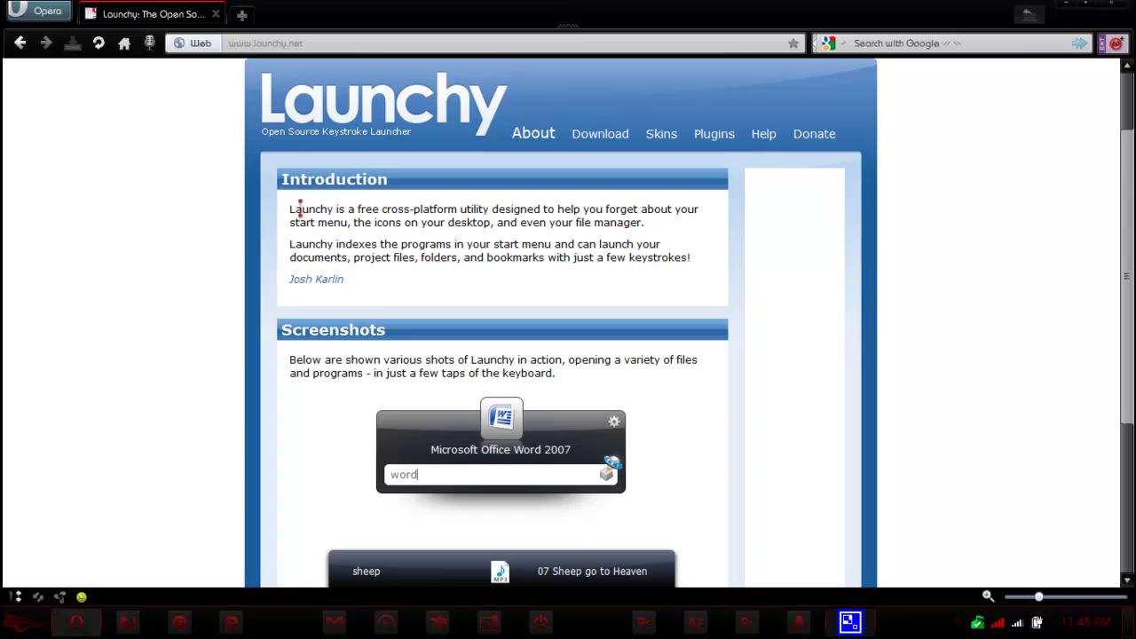
{"action": "left_click_drag", "start_coordinate": [301, 209], "coordinate": [382, 207]}
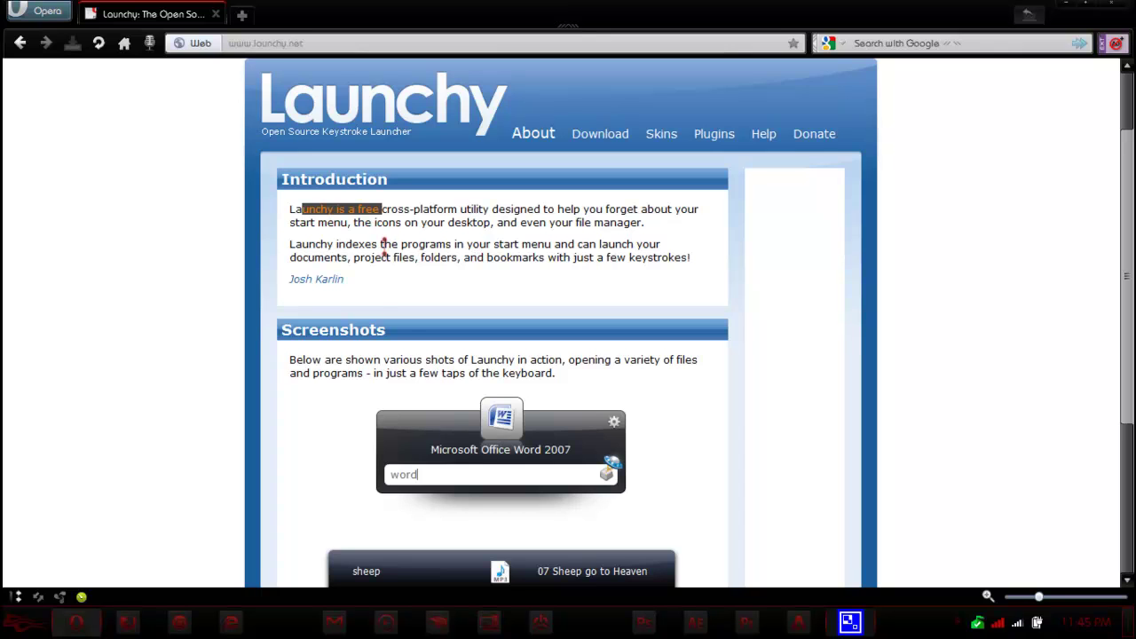
{"action": "scroll", "coordinate": [390, 233], "scroll_direction": "down", "scroll_amount": 3}
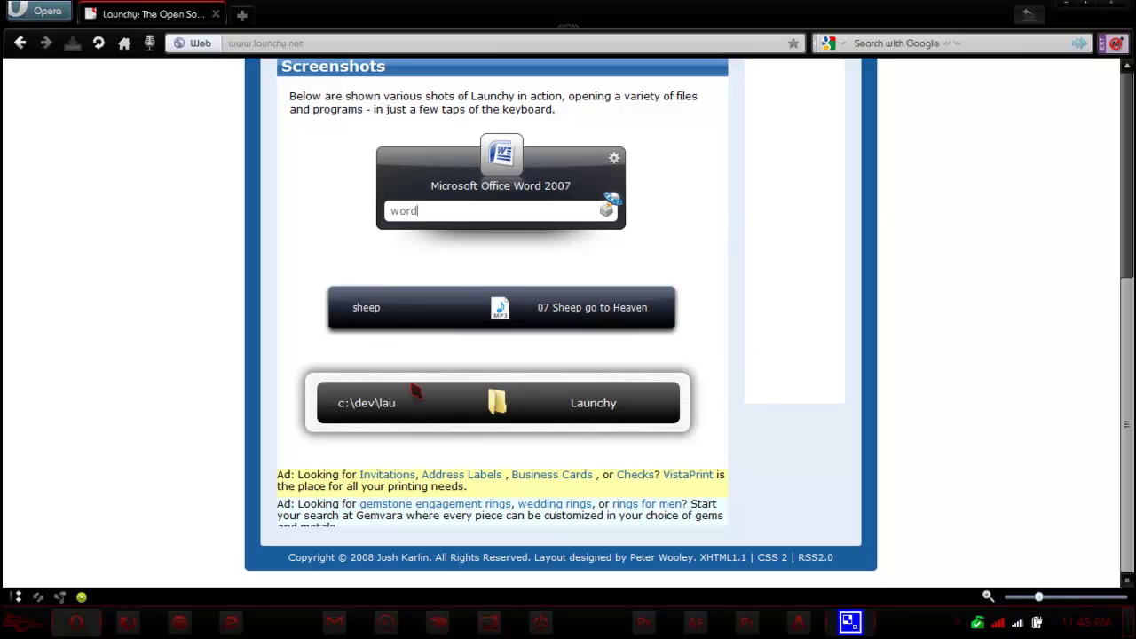
{"action": "scroll", "coordinate": [500, 350], "scroll_direction": "up", "scroll_amount": 3}
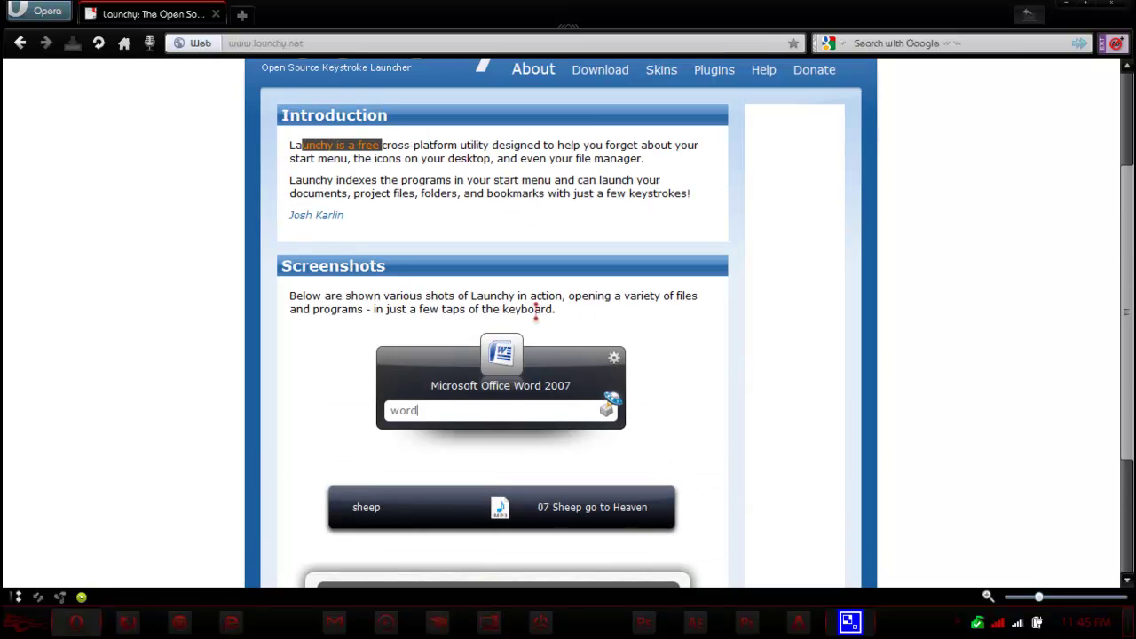
{"action": "scroll", "coordinate": [574, 292], "scroll_direction": "up", "scroll_amount": 3}
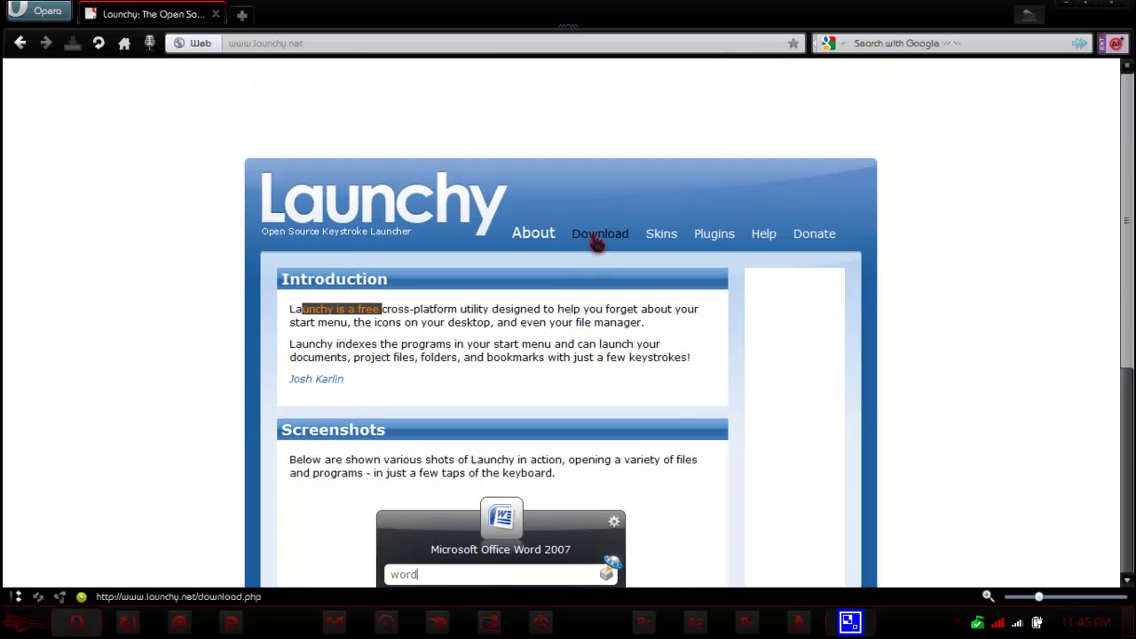
- Open the Launchy download page and expand the Windows 7, Vista, and XP downloads
{"action": "left_click", "coordinate": [597, 237]}
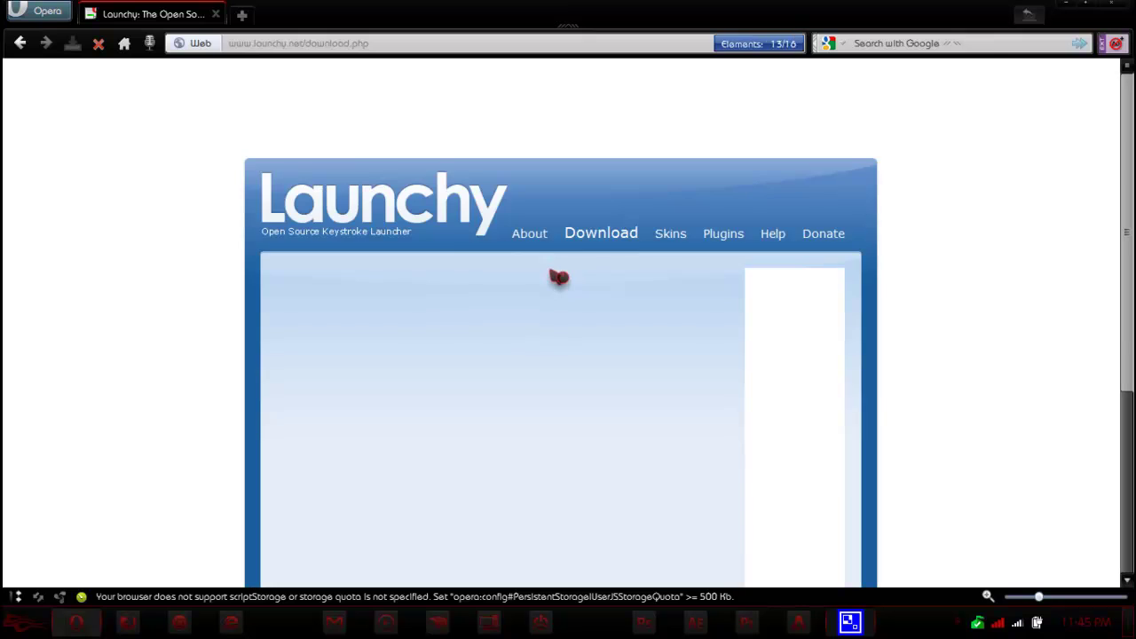
{"action": "scroll", "coordinate": [446, 254], "scroll_direction": "down", "scroll_amount": 2}
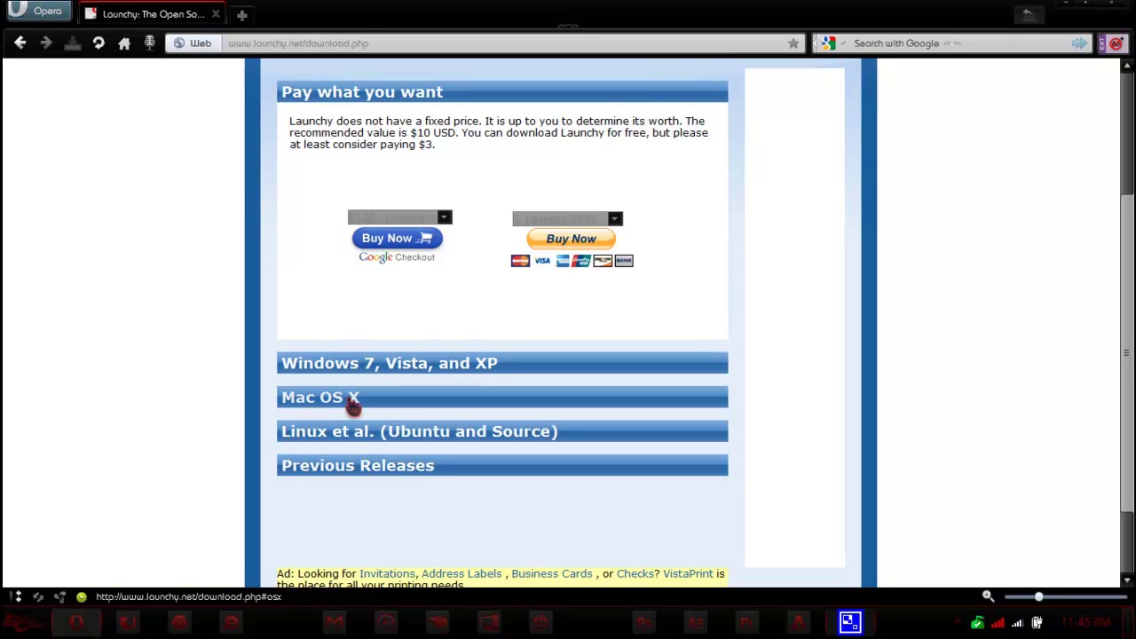
{"action": "left_click", "coordinate": [385, 364]}
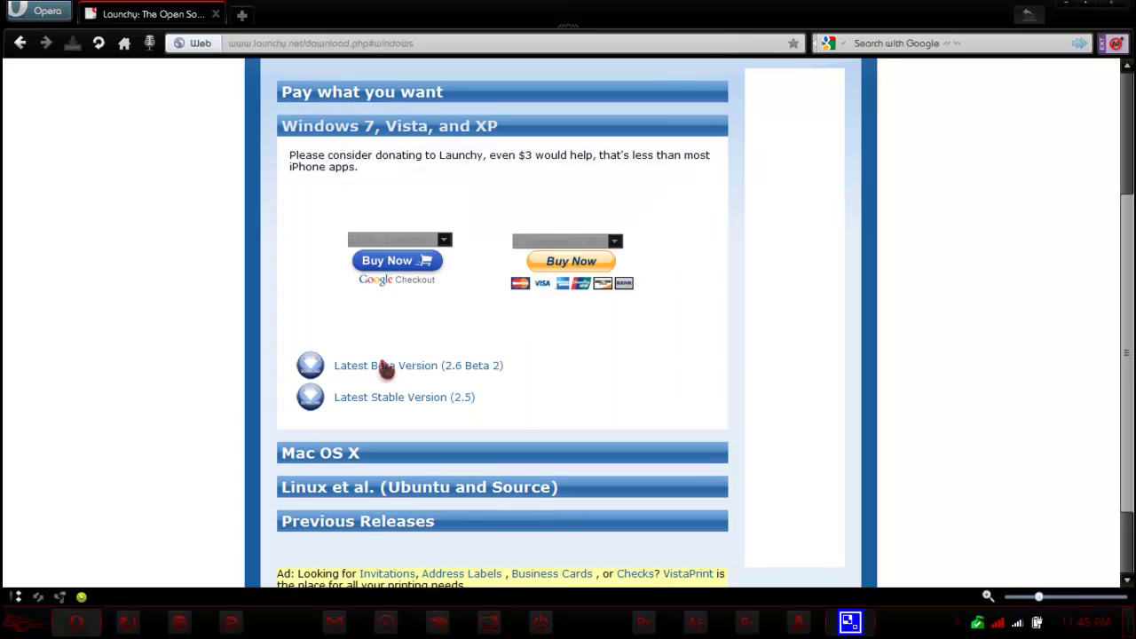
{"action": "scroll", "coordinate": [391, 341], "scroll_direction": "up", "scroll_amount": 3}
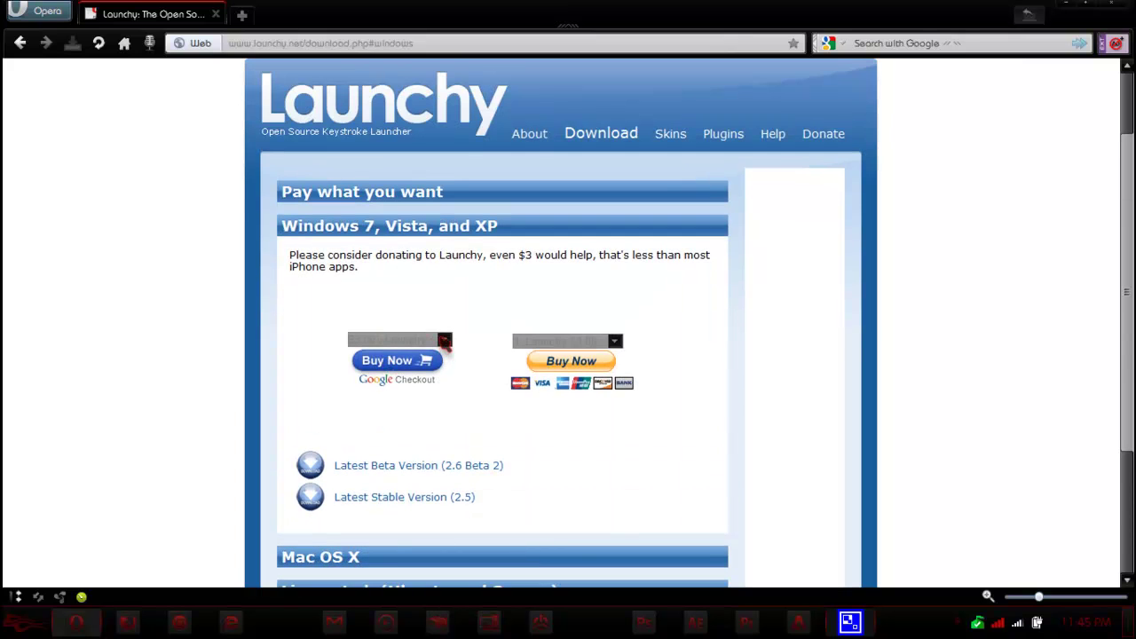
- Check the payment amounts offered by both Buy Now options for the Windows version
{"action": "left_click", "coordinate": [444, 341]}
{"action": "left_click", "coordinate": [443, 341]}
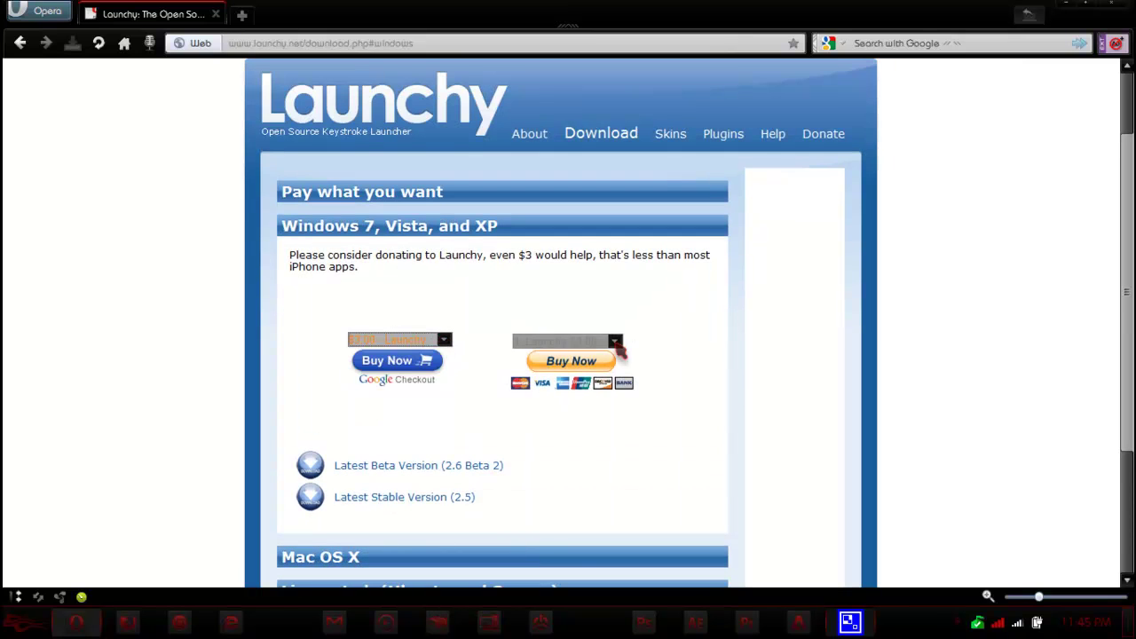
{"action": "left_click", "coordinate": [615, 344]}
{"action": "left_click", "coordinate": [618, 348]}
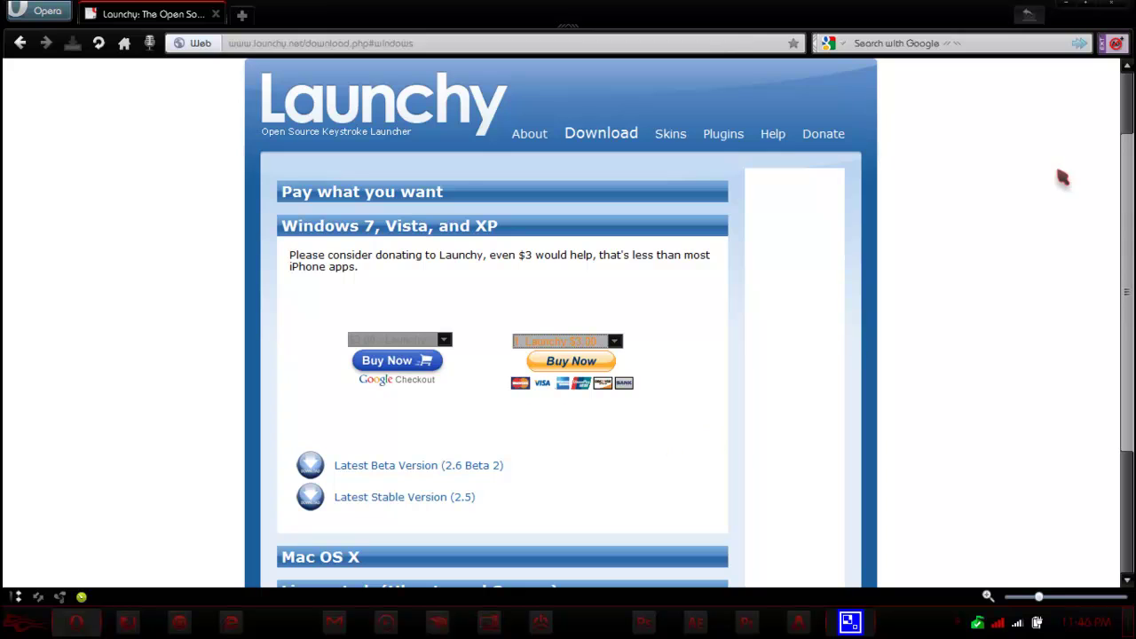
- Close the browser, bring up the Launchy launcher and take a brief look at its general options
{"action": "left_click", "coordinate": [1110, 11]}
{"action": "key", "text": "alt+space"}
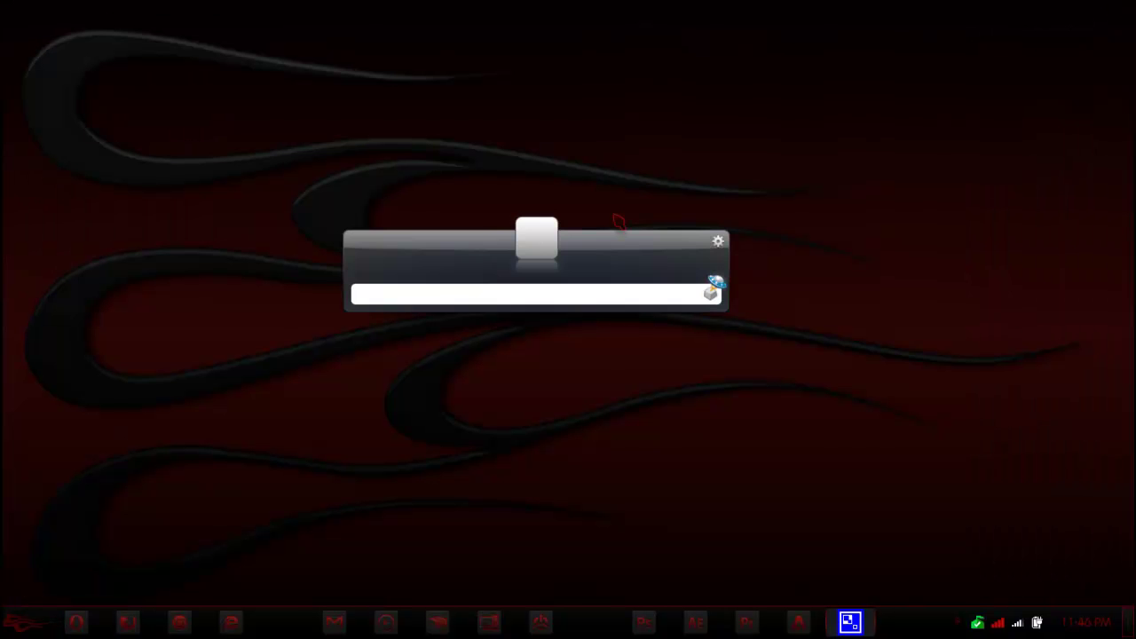
{"action": "left_click", "coordinate": [718, 241]}
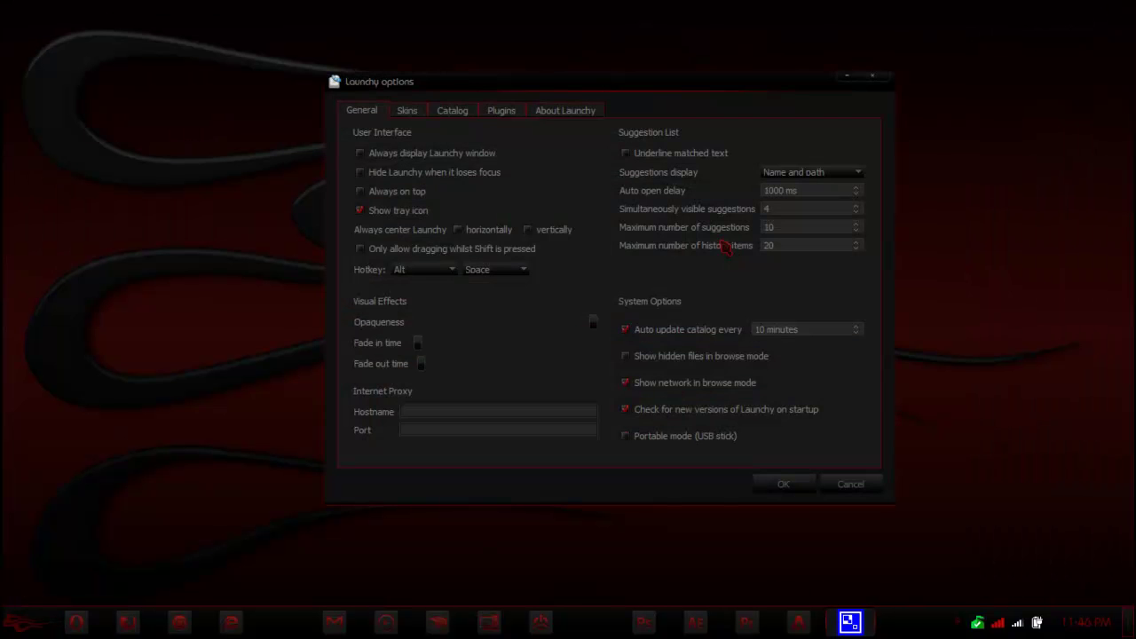
{"action": "left_click", "coordinate": [873, 76]}
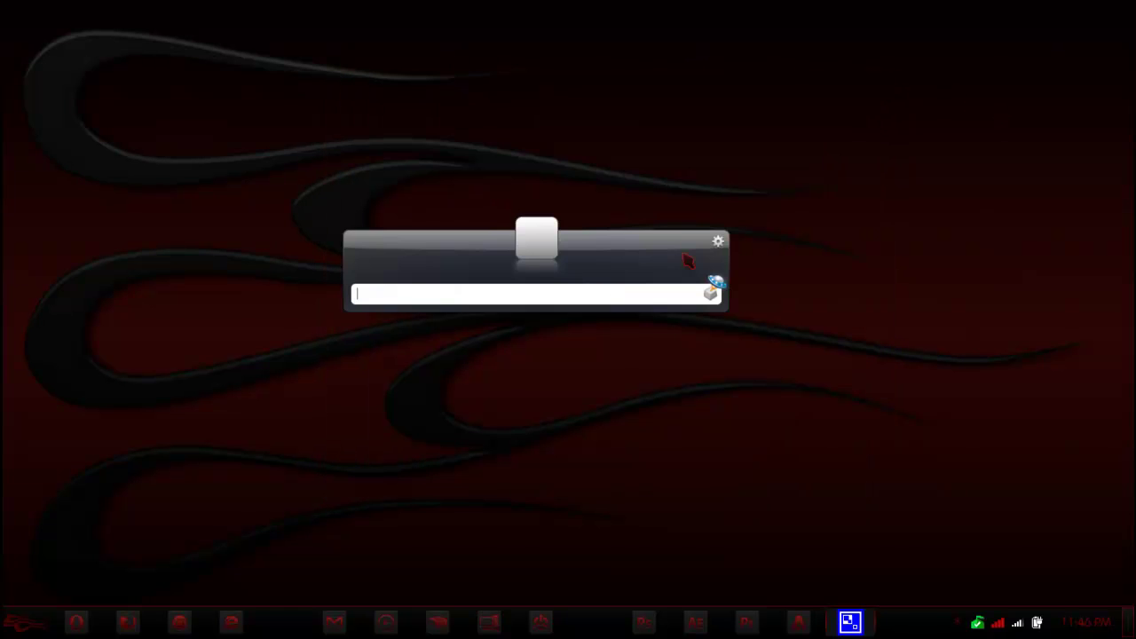
- Preview the installed skins in the Launchy options and select the Default skin
{"action": "left_click", "coordinate": [719, 243]}
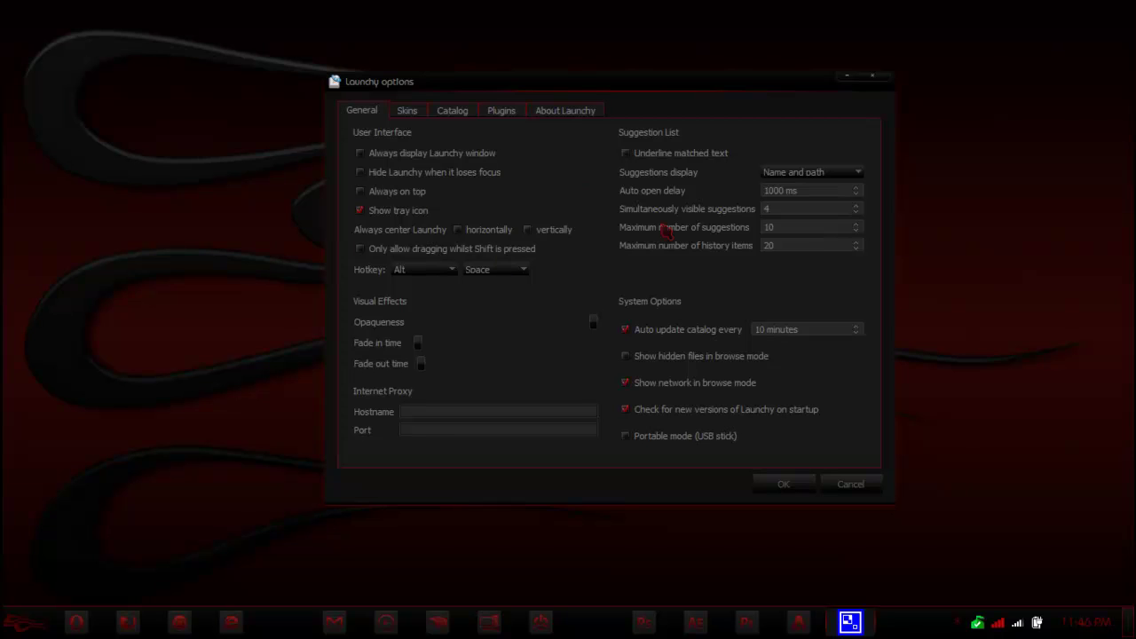
{"action": "left_click", "coordinate": [410, 112]}
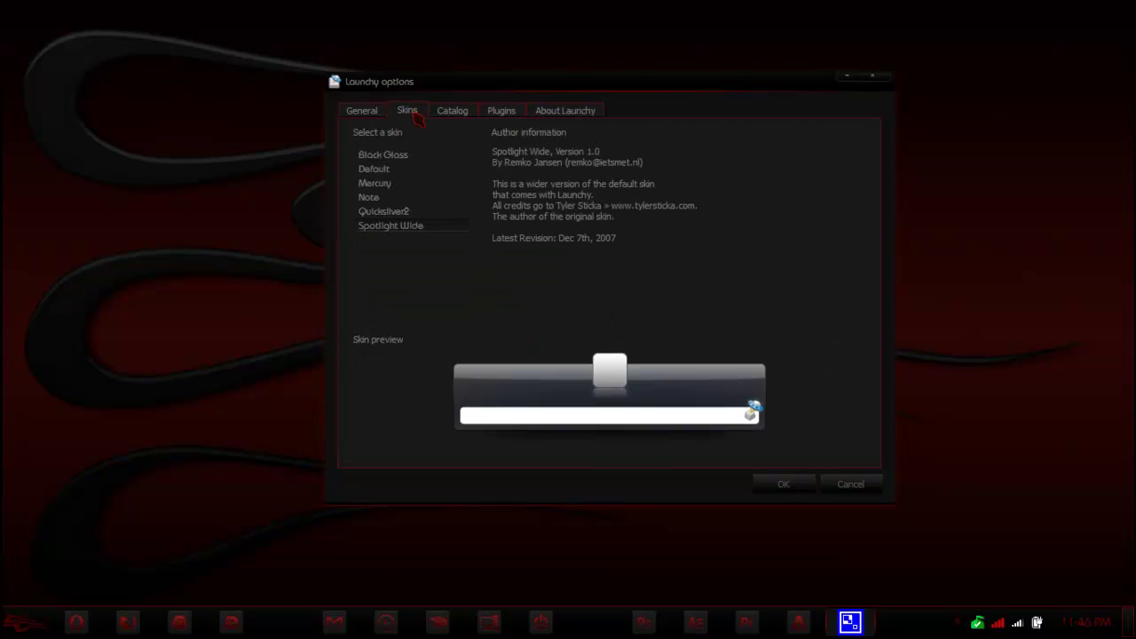
{"action": "key", "text": "Up"}
{"action": "key", "text": "Up"}
{"action": "key", "text": "Up"}
{"action": "key", "text": "Up"}
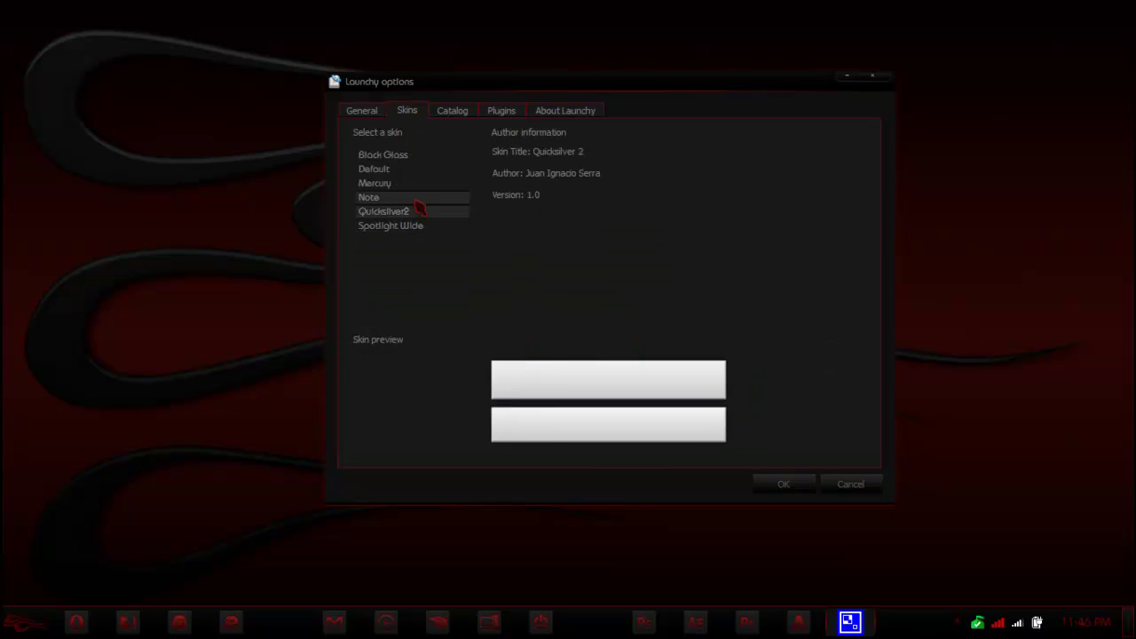
{"action": "key", "text": "Up"}
{"action": "left_click", "coordinate": [411, 169]}
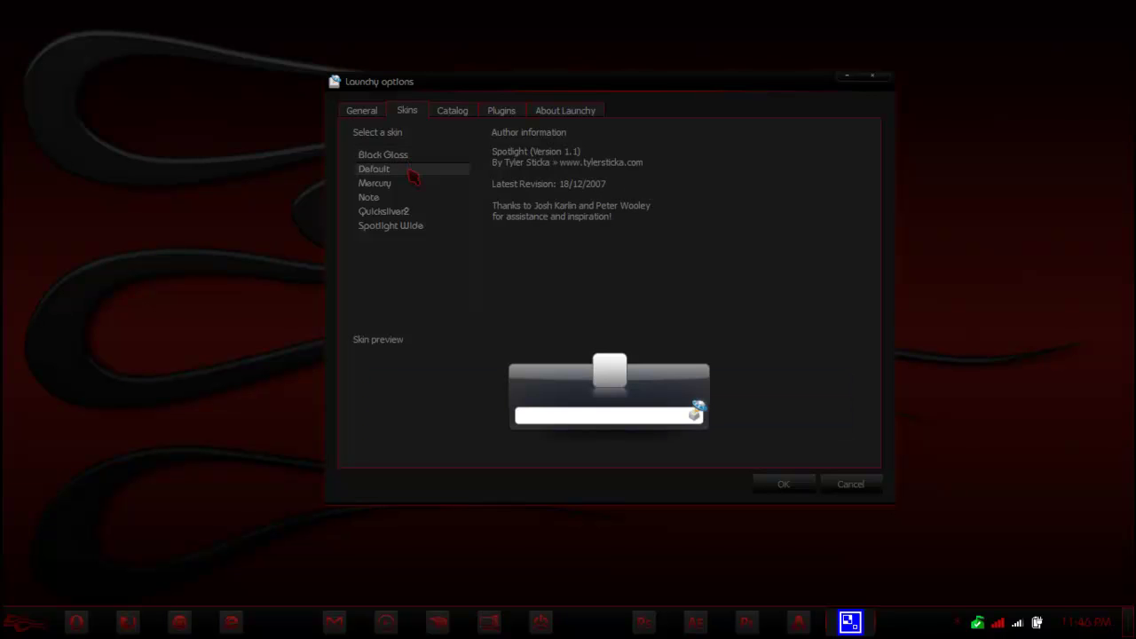
- Look through Launchy's catalog, plugin and version information, and accept the options
{"action": "left_click", "coordinate": [450, 112]}
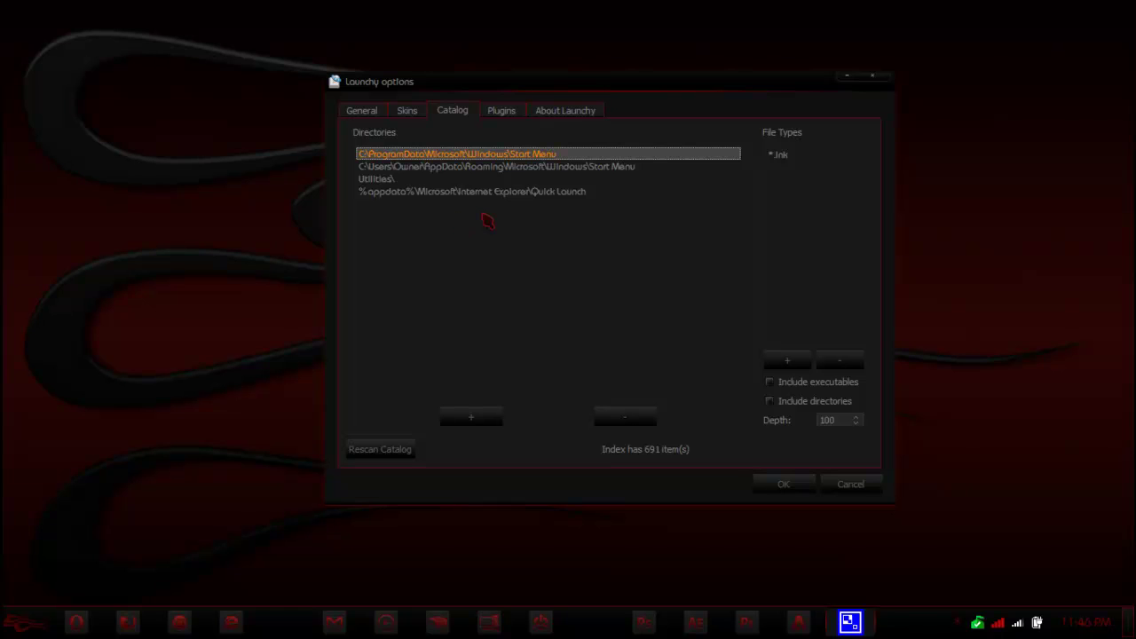
{"action": "left_click", "coordinate": [500, 113]}
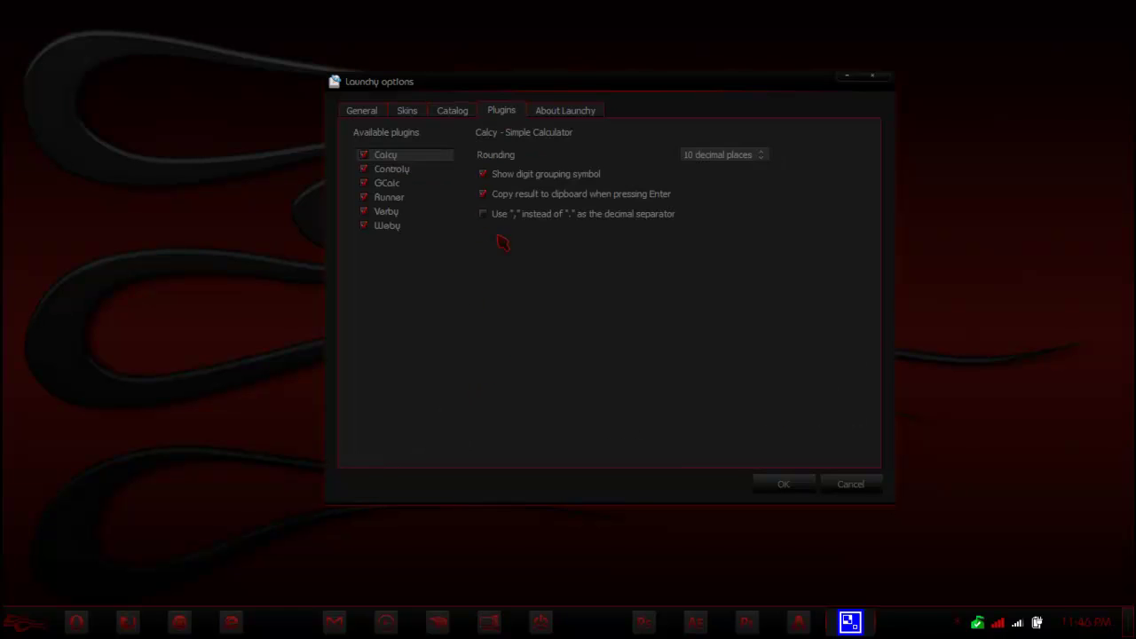
{"action": "left_click", "coordinate": [563, 113]}
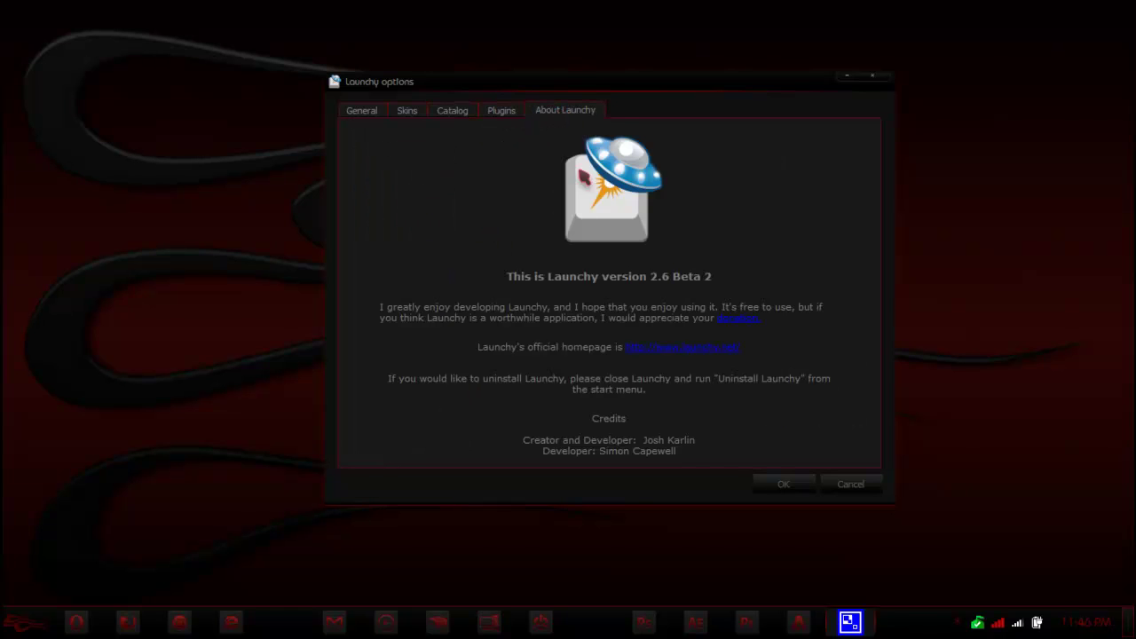
{"action": "left_click", "coordinate": [780, 486]}
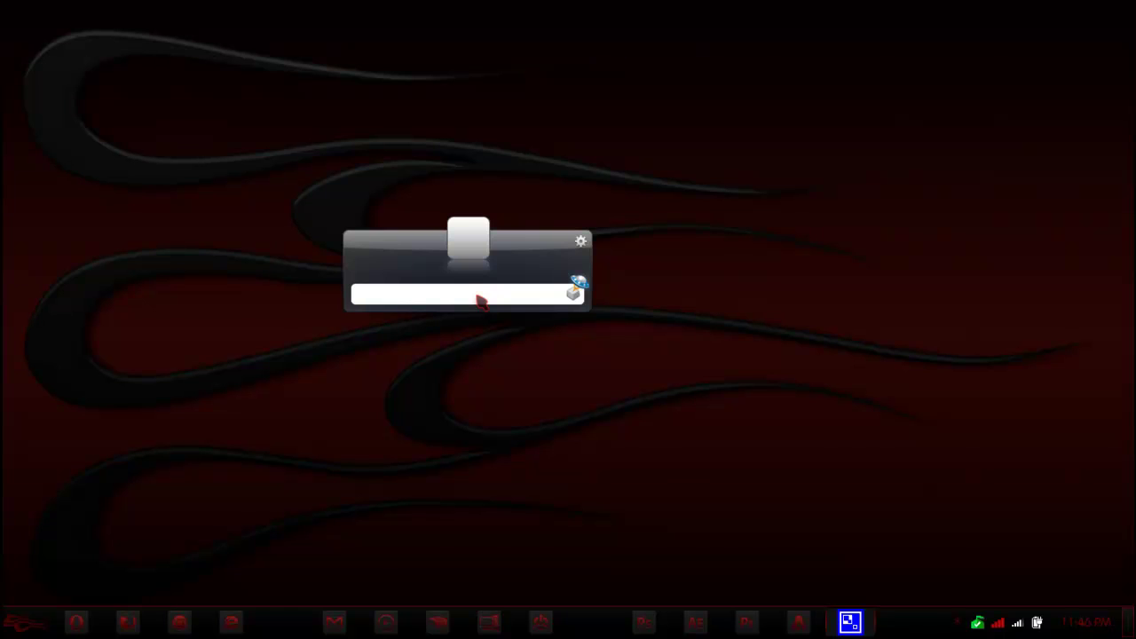
- Search Launchy for "o" and for "photosh", clearing the query after each search
{"action": "type", "text": "o"}
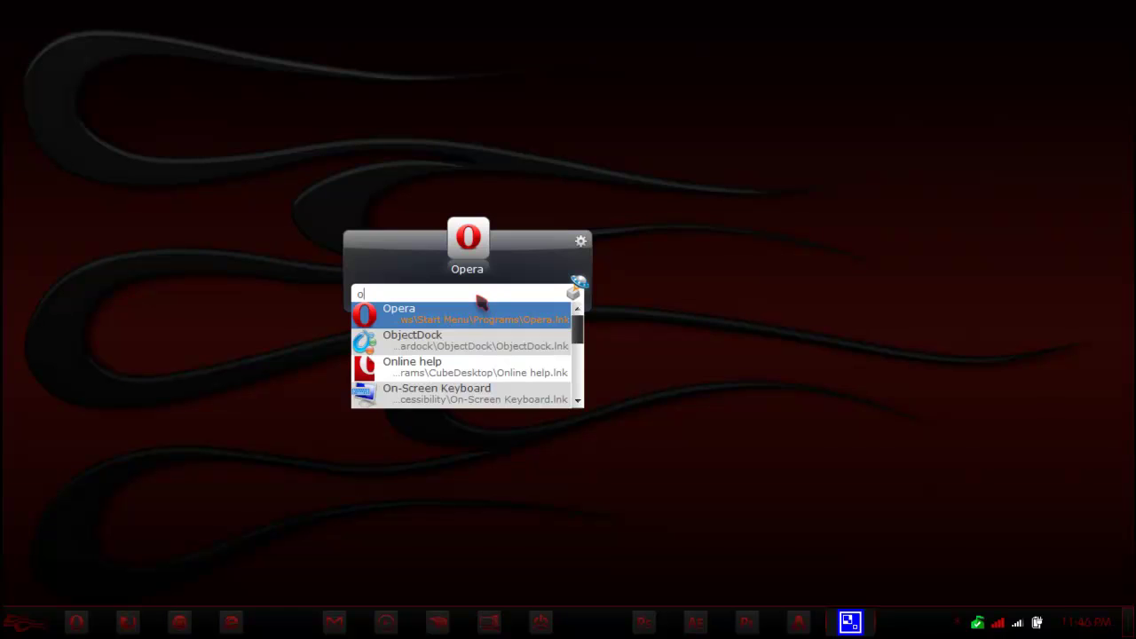
{"action": "key", "text": "BackSpace"}
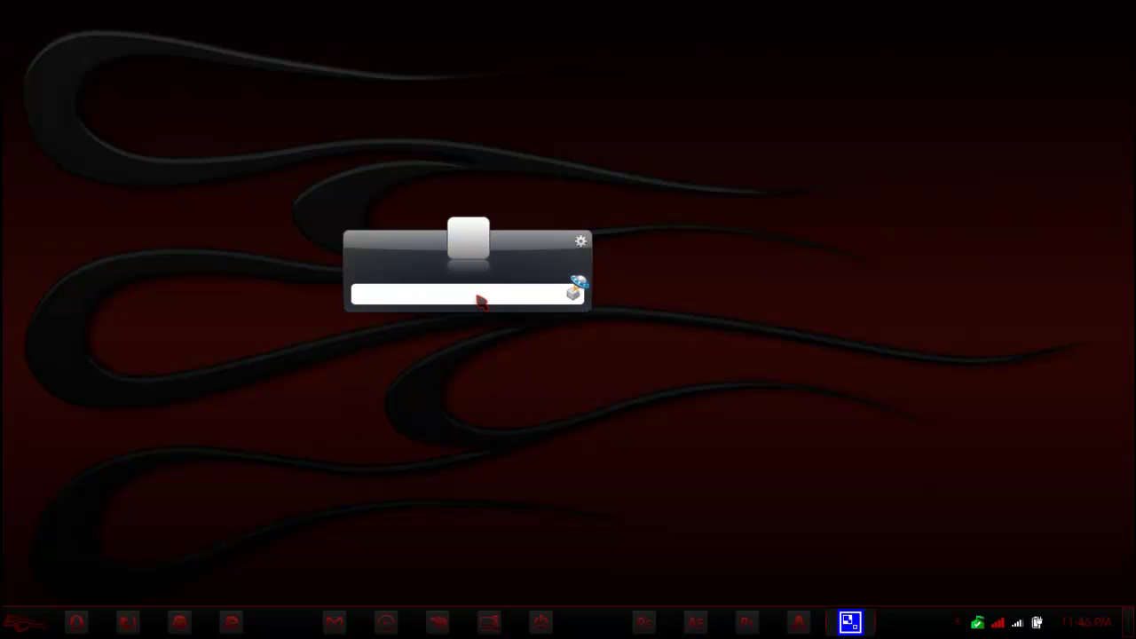
{"action": "type", "text": "photo"}
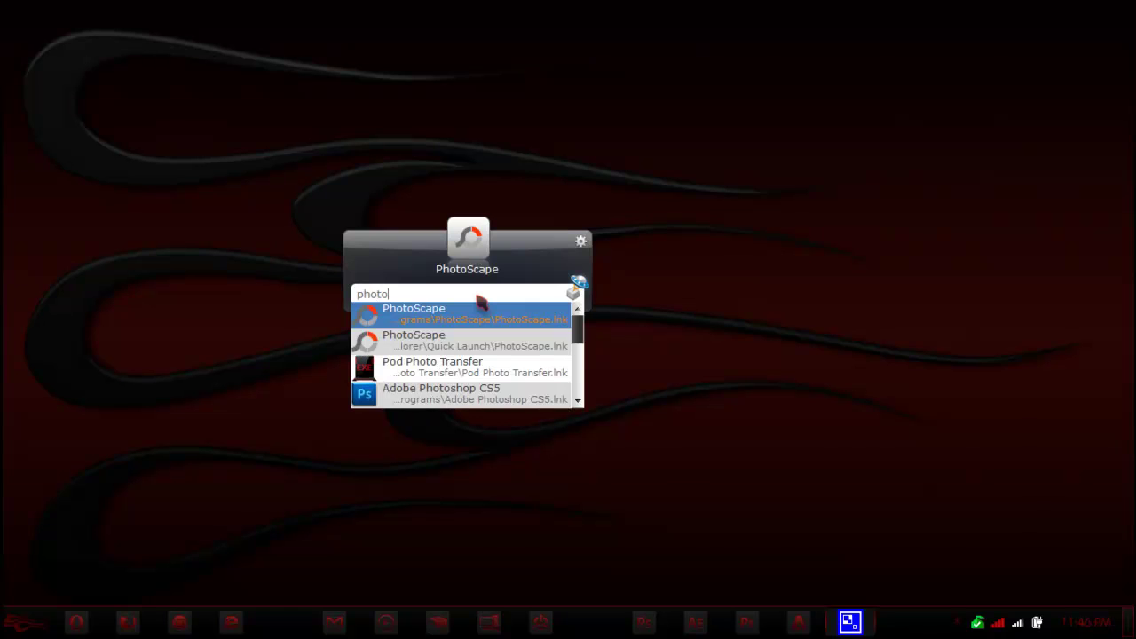
{"action": "type", "text": "sh"}
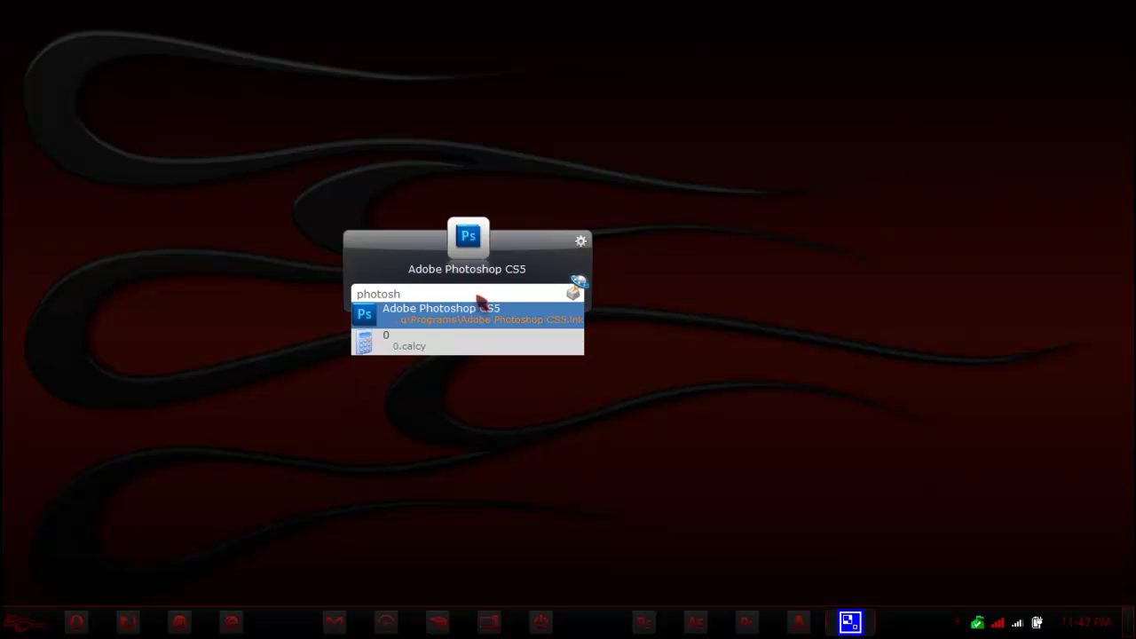
{"action": "key", "text": "BackSpace"}
{"action": "key", "text": "BackSpace"}
{"action": "key", "text": "BackSpace"}
{"action": "key", "text": "BackSpace"}
{"action": "key", "text": "BackSpace"}
{"action": "key", "text": "BackSpace"}
{"action": "key", "text": "BackSpace"}
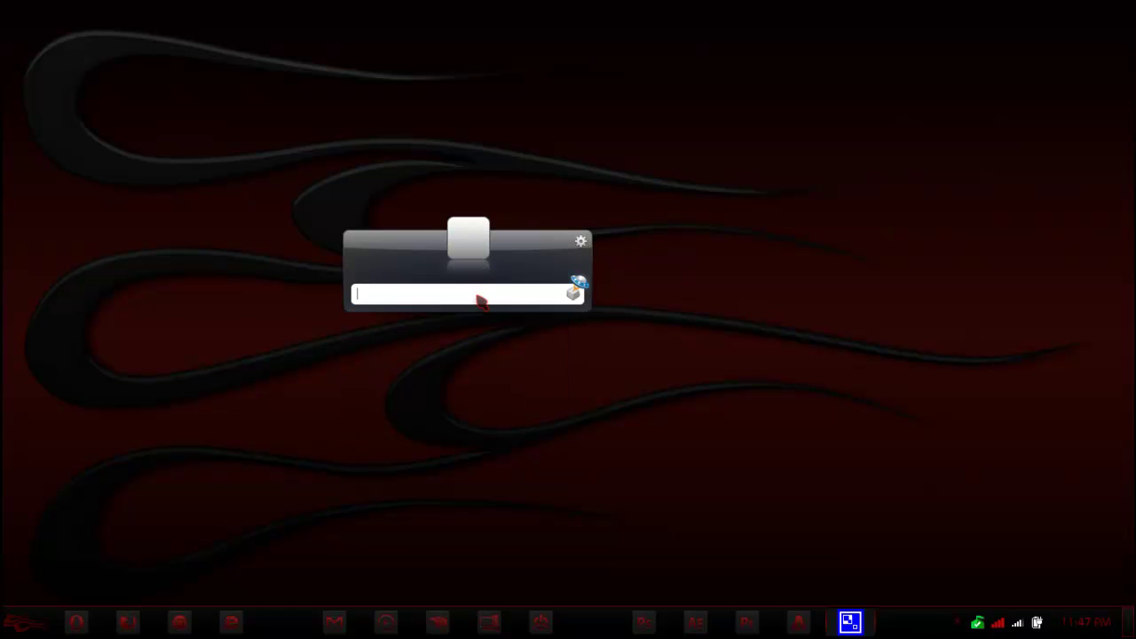
- Browse the full list of installed programs in the Windows Start menu and return to Launchy
{"action": "left_click", "coordinate": [25, 621]}
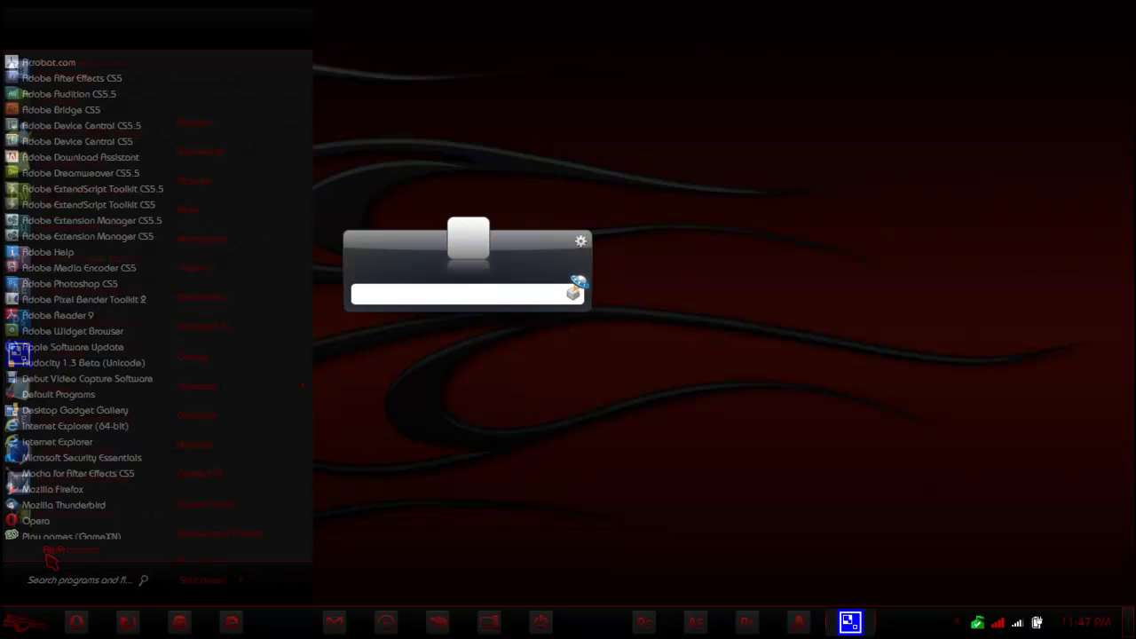
{"action": "left_click_drag", "start_coordinate": [167, 115], "coordinate": [160, 350]}
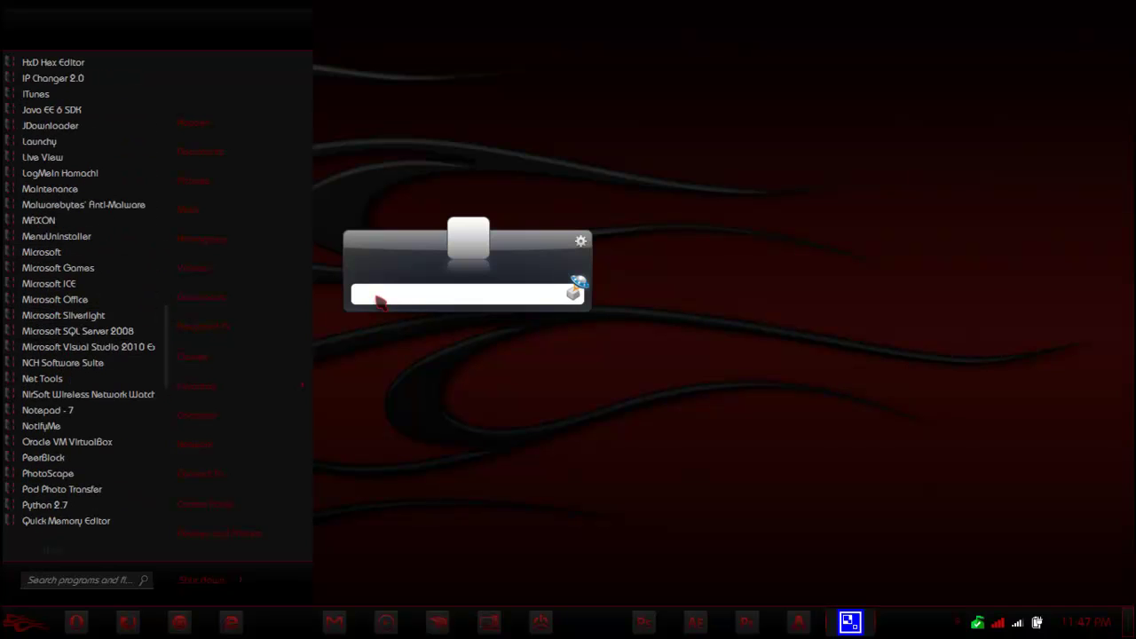
{"action": "left_click", "coordinate": [380, 302]}
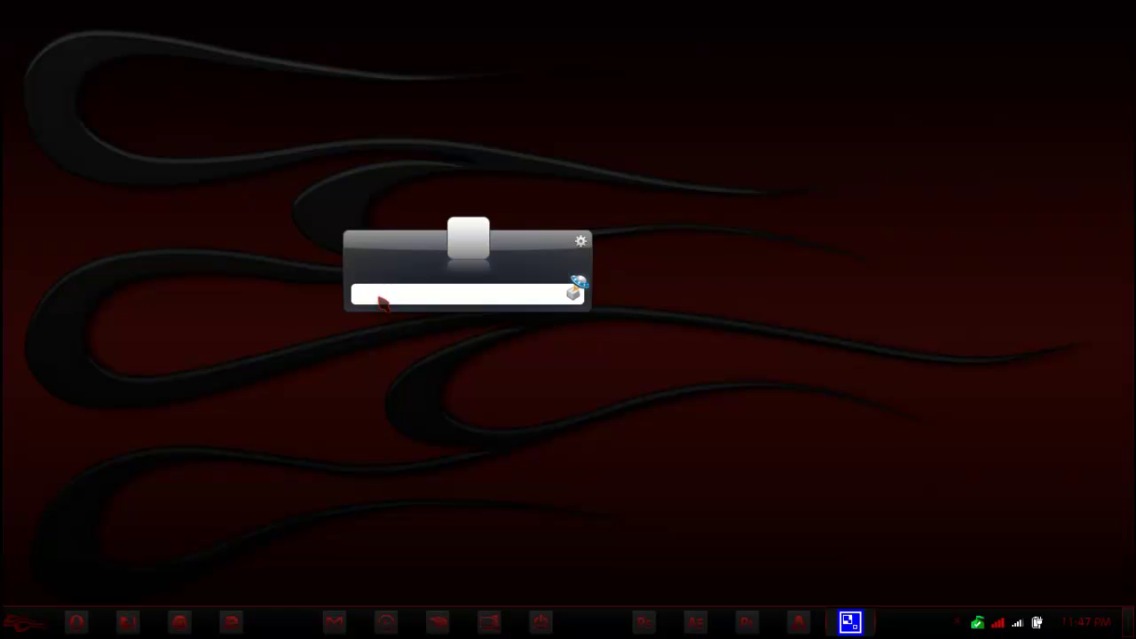
- Search Launchy for "custom ed", look over the suggestions, and shorten the query to "custom"
{"action": "type", "text": "custom"}
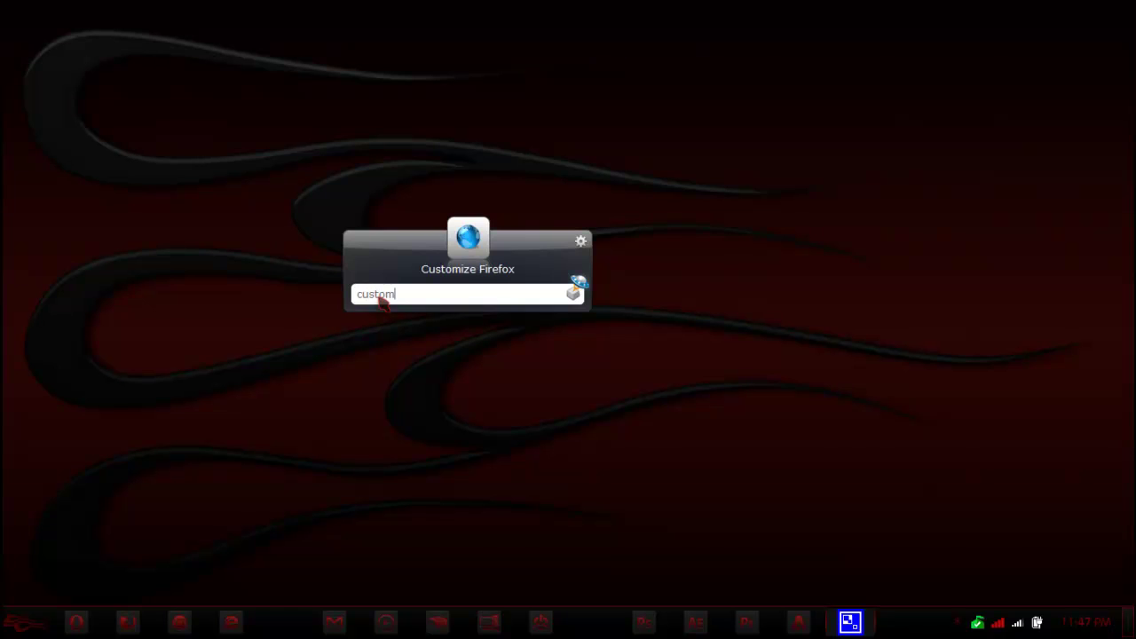
{"action": "type", "text": " ed"}
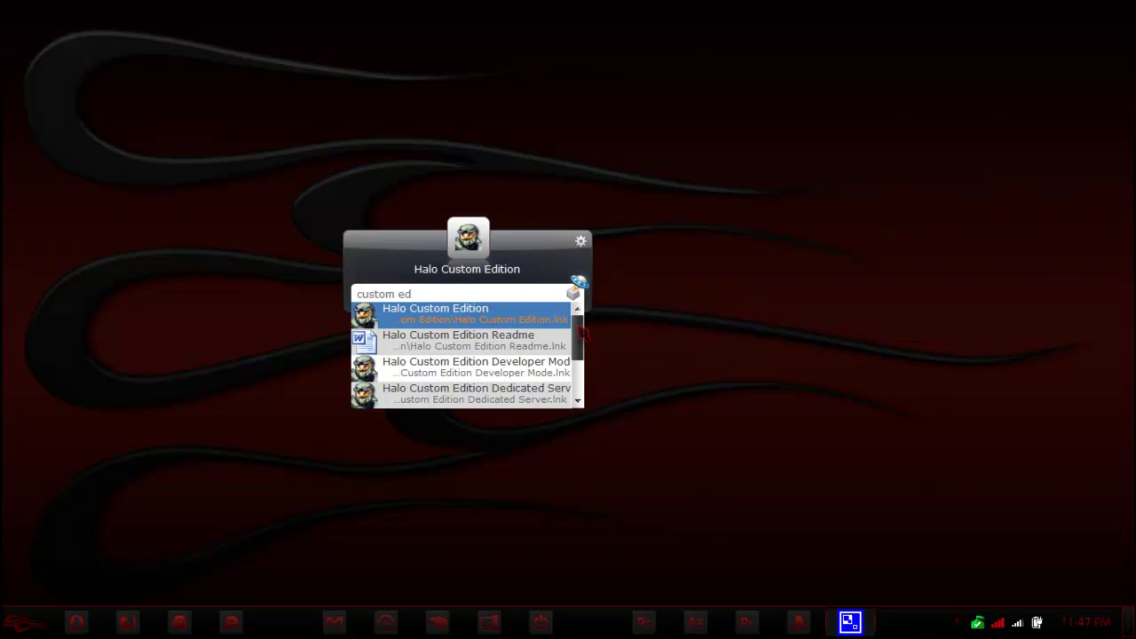
{"action": "mouse_move", "coordinate": [578, 332]}
{"action": "left_mouse_down"}
{"action": "mouse_move", "coordinate": [577, 392]}
{"action": "mouse_move", "coordinate": [577, 334]}
{"action": "left_mouse_up"}
{"action": "key", "text": "BackSpace"}
{"action": "key", "text": "BackSpace"}
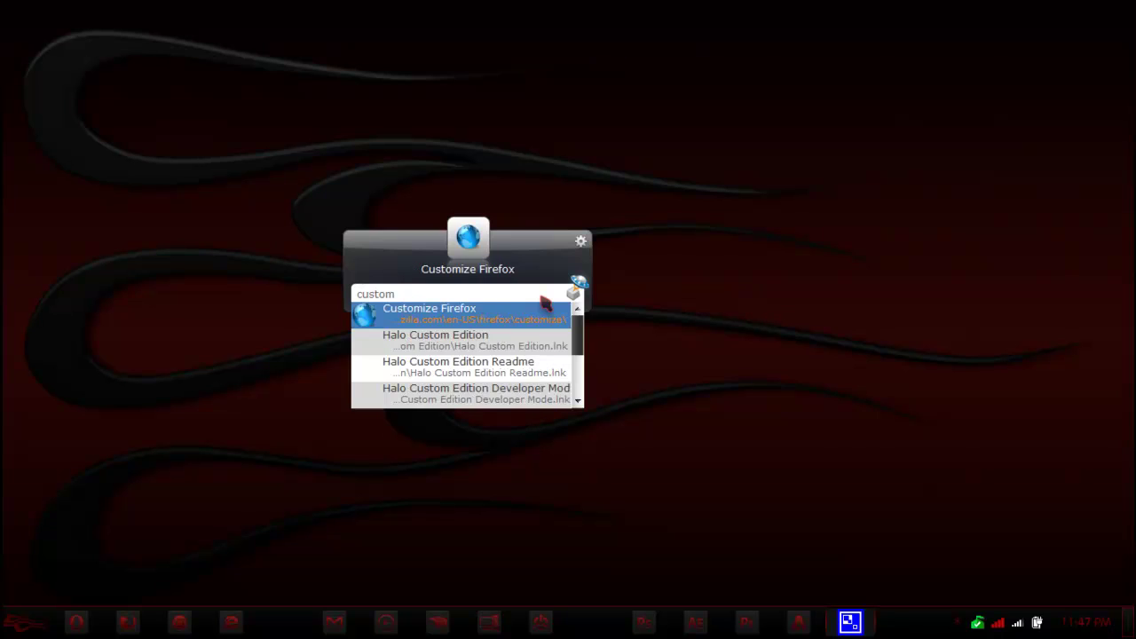
- Clear the query, launch Opera through a Launchy search for "o", and close the browser window
{"action": "key", "text": "BackSpace"}
{"action": "key", "text": "BackSpace"}
{"action": "key", "text": "BackSpace"}
{"action": "key", "text": "BackSpace"}
{"action": "key", "text": "BackSpace"}
{"action": "key", "text": "BackSpace"}
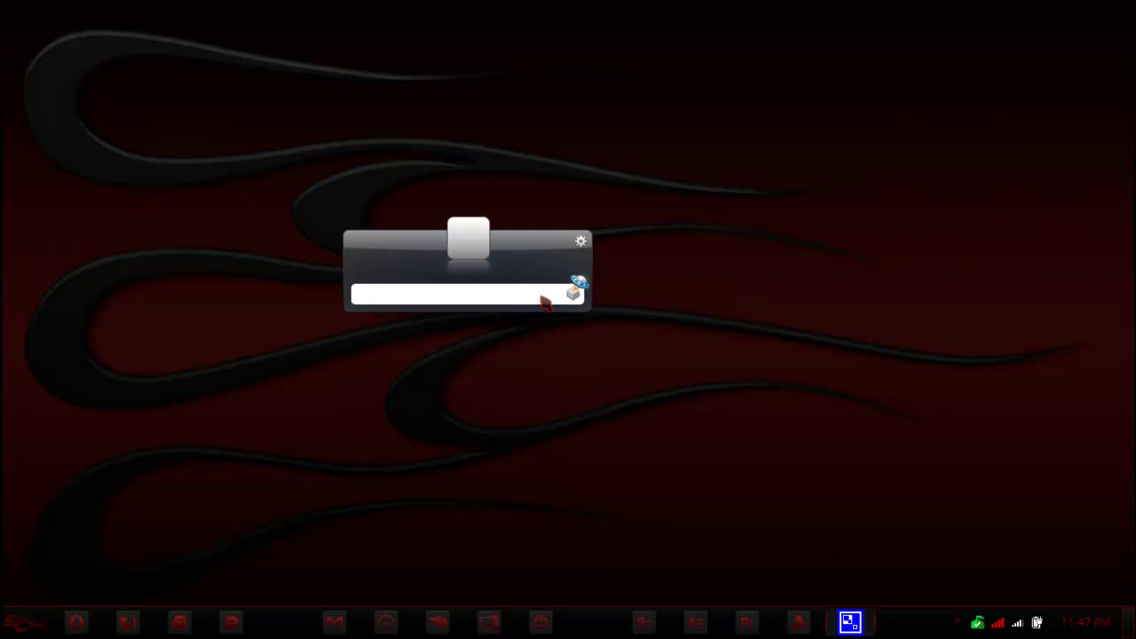
{"action": "type", "text": "o"}
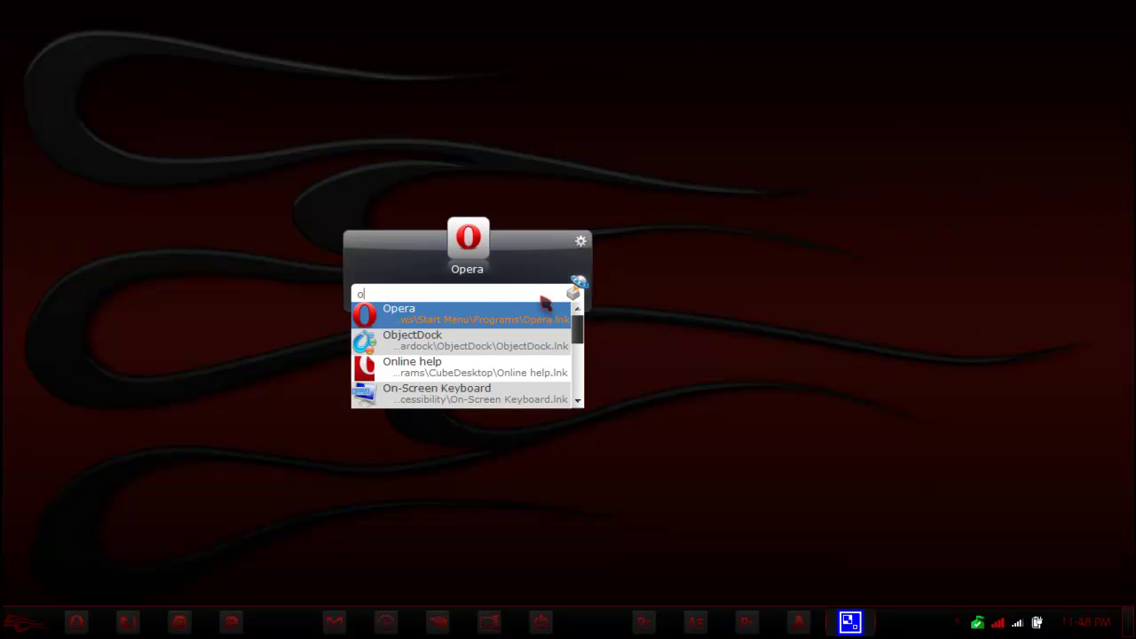
{"action": "key", "text": "Return"}
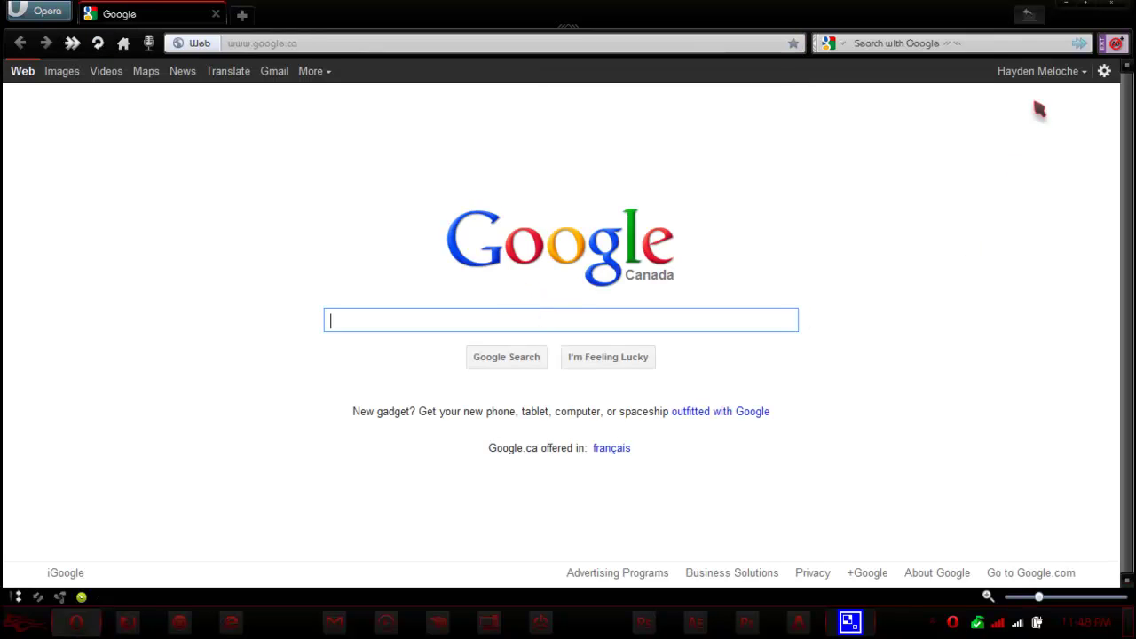
{"action": "left_click", "coordinate": [1106, 8]}
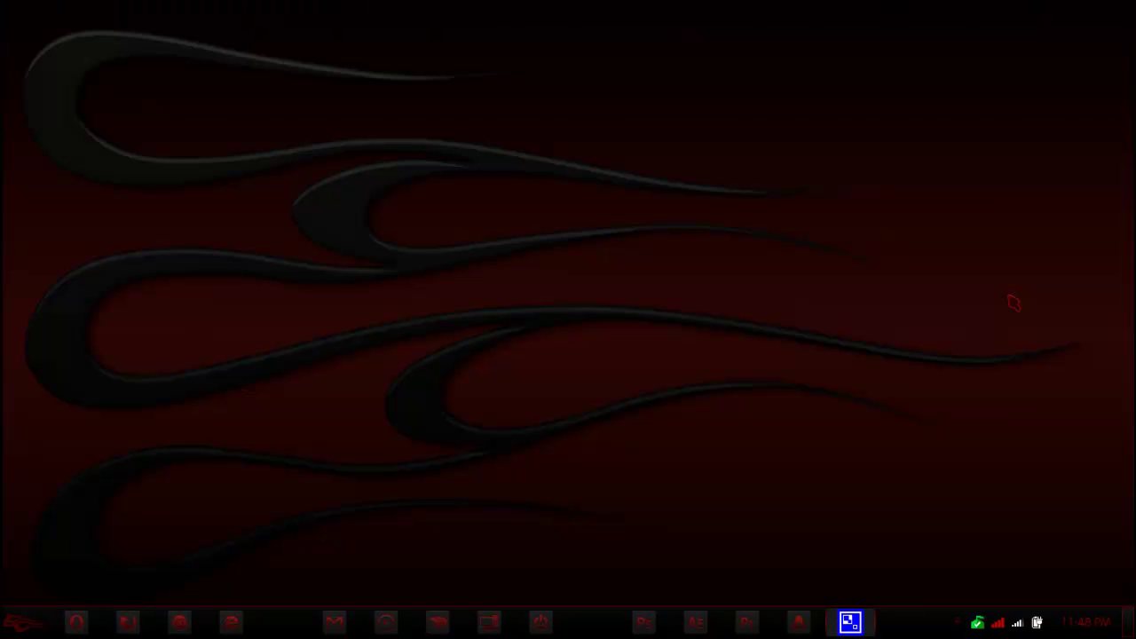
- Reveal the hidden notification icons, look at the options Launchy's tray icon offers, and dismiss them
{"action": "left_click", "coordinate": [958, 621]}
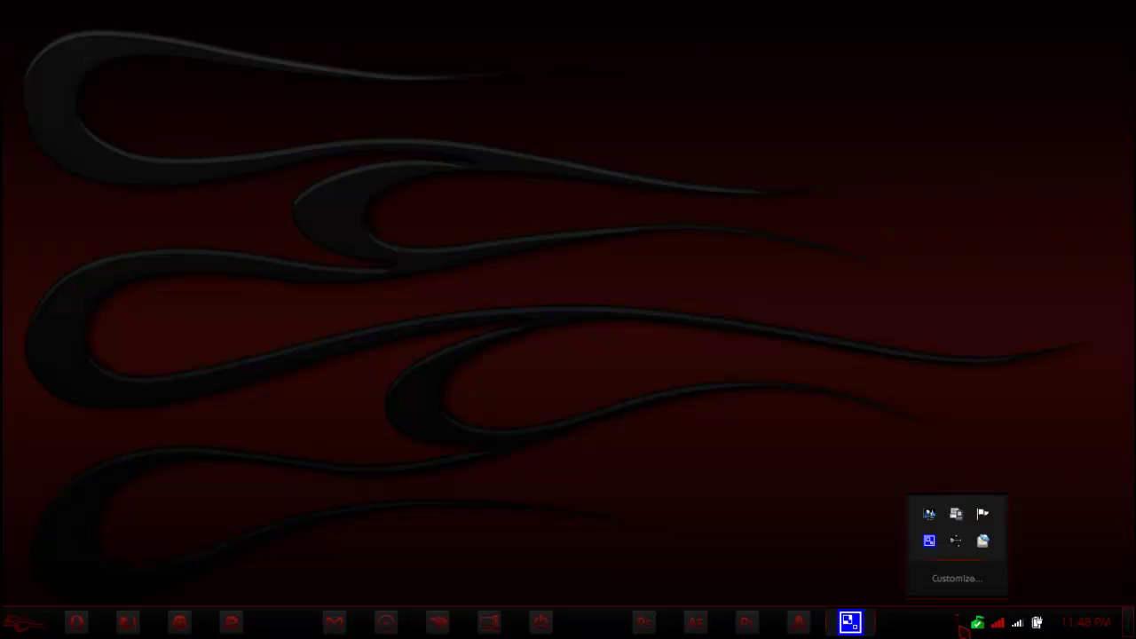
{"action": "right_click", "coordinate": [984, 543]}
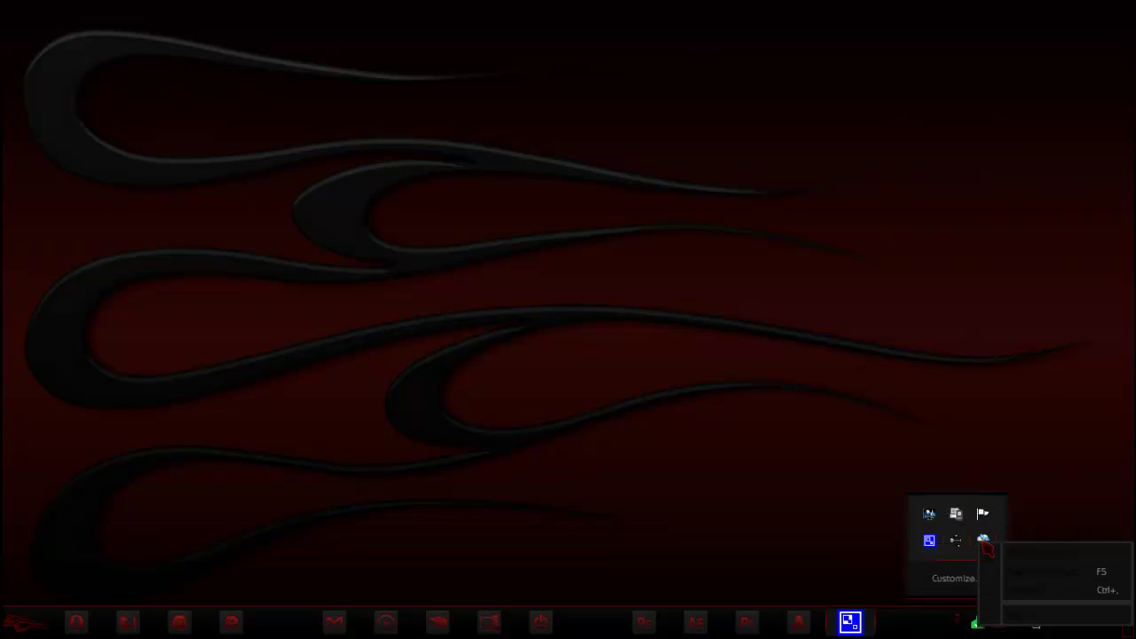
{"action": "left_click", "coordinate": [1036, 464]}
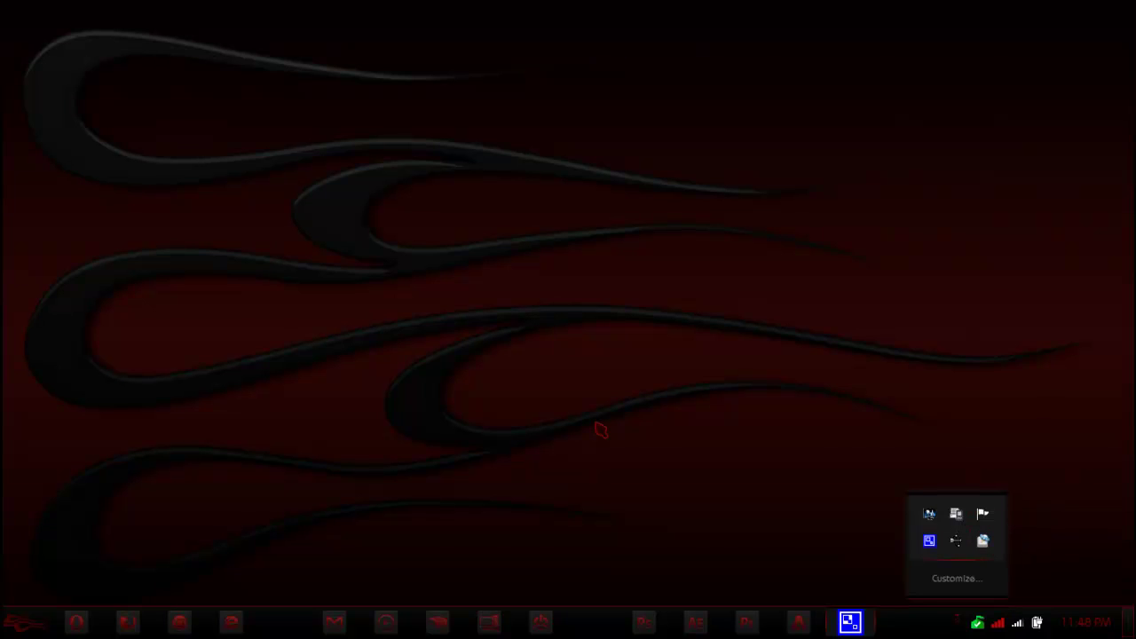
- Bring up Launchy, enter the sample text "fhdkhfkl", and clear the query
{"action": "key", "text": "alt+space"}
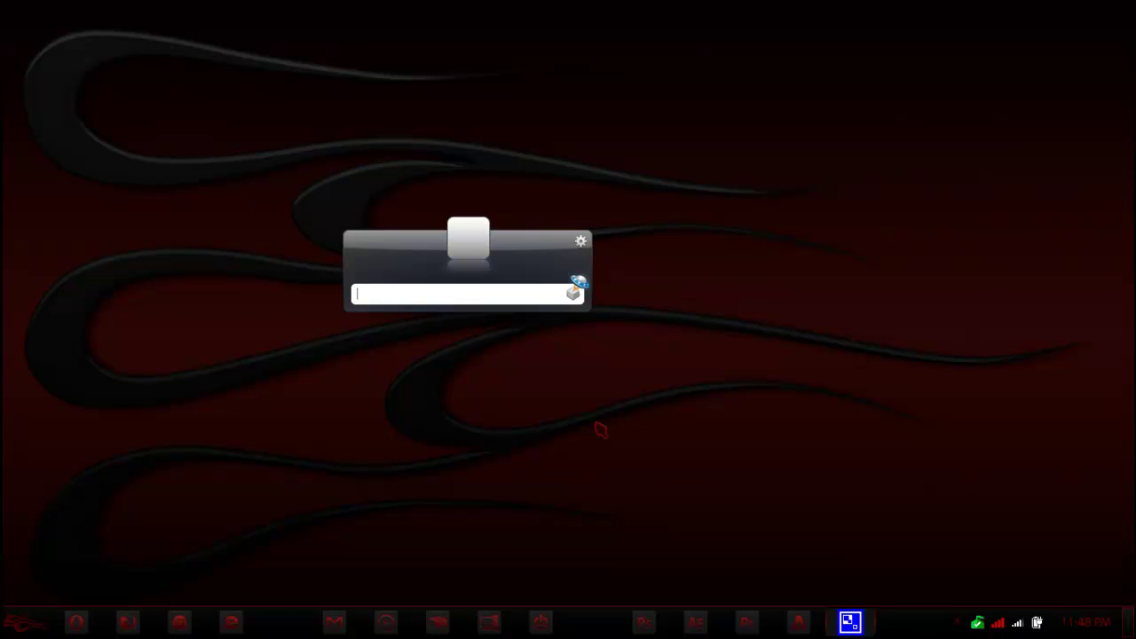
{"action": "type", "text": "fhdkhfkl"}
{"action": "key", "text": "BackSpace"}
{"action": "key", "text": "BackSpace"}
{"action": "key", "text": "BackSpace"}
{"action": "key", "text": "BackSpace"}
{"action": "key", "text": "BackSpace"}
{"action": "key", "text": "BackSpace"}
{"action": "key", "text": "BackSpace"}
{"action": "key", "text": "BackSpace"}
{"action": "key", "text": "BackSpace"}
- Hide and show the Launchy window twice, leaving it open with an empty query
{"action": "key", "text": "Escape"}
{"action": "key", "text": "alt+space"}
{"action": "key", "text": "Escape"}
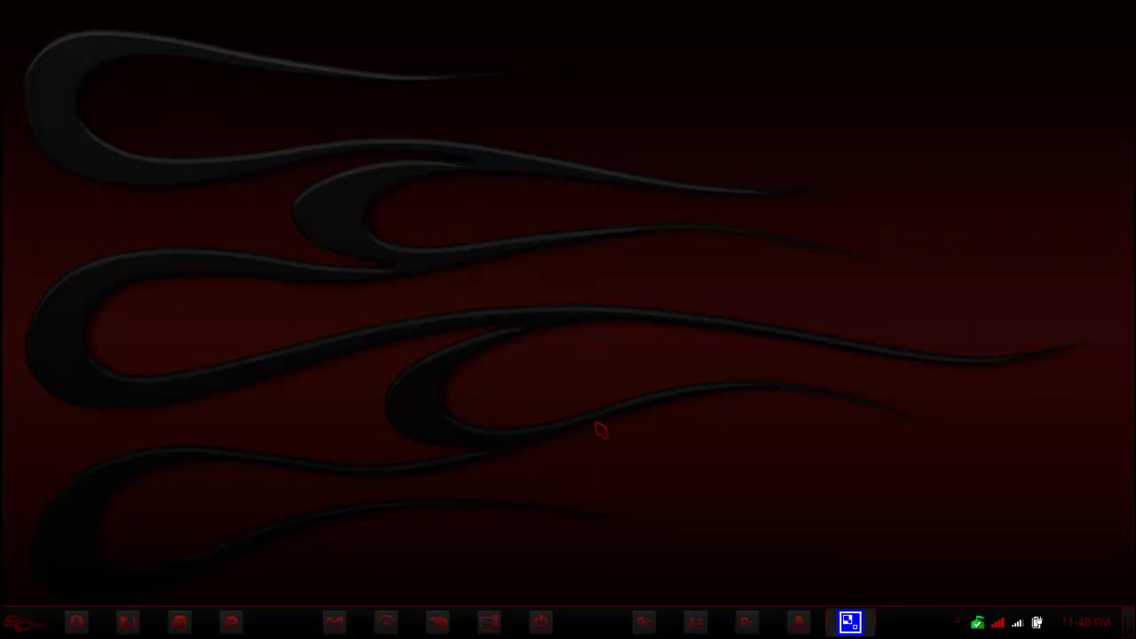
{"action": "key", "text": "alt+space"}
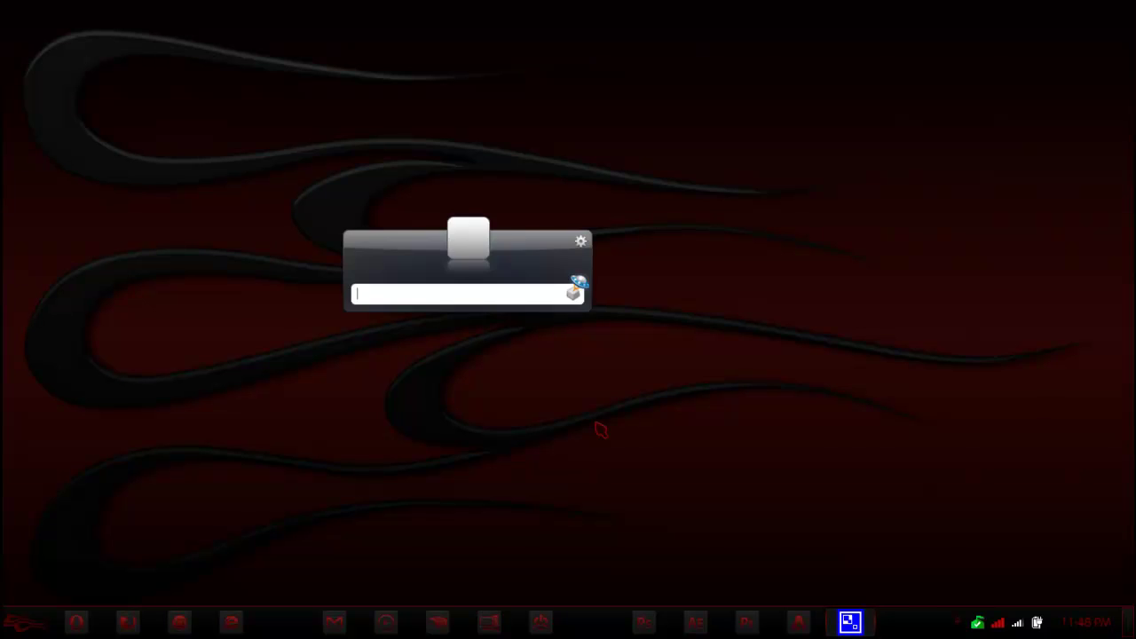